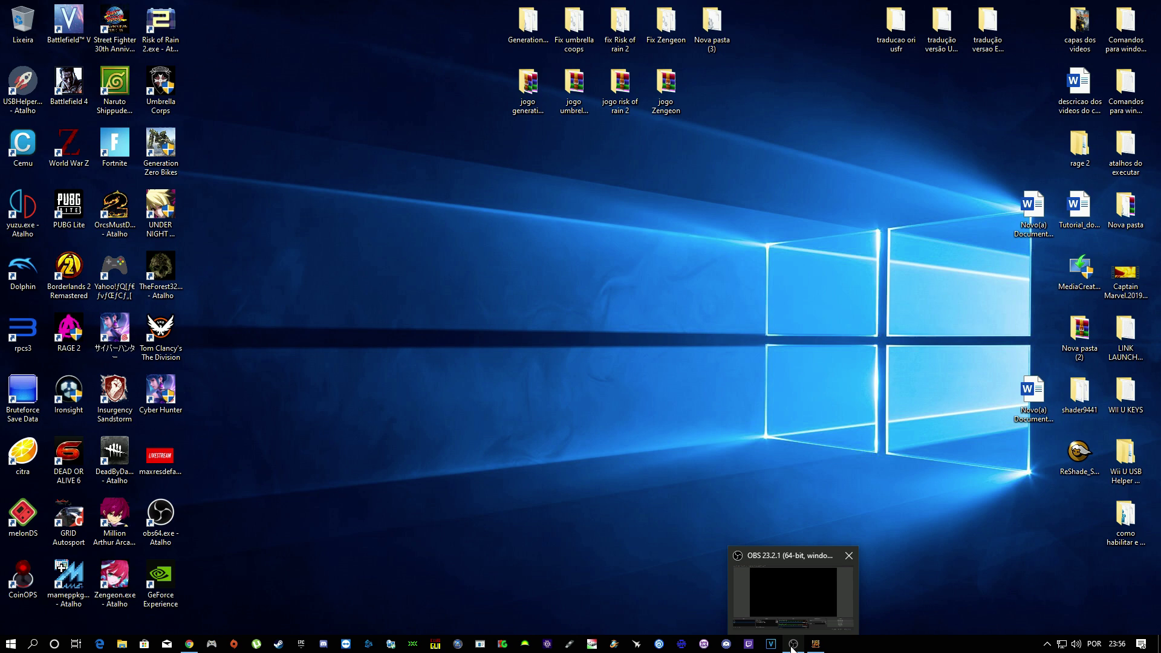
- Bring OBS to the front and check the running PUBG Lite game window's preview
left_click(792, 649)
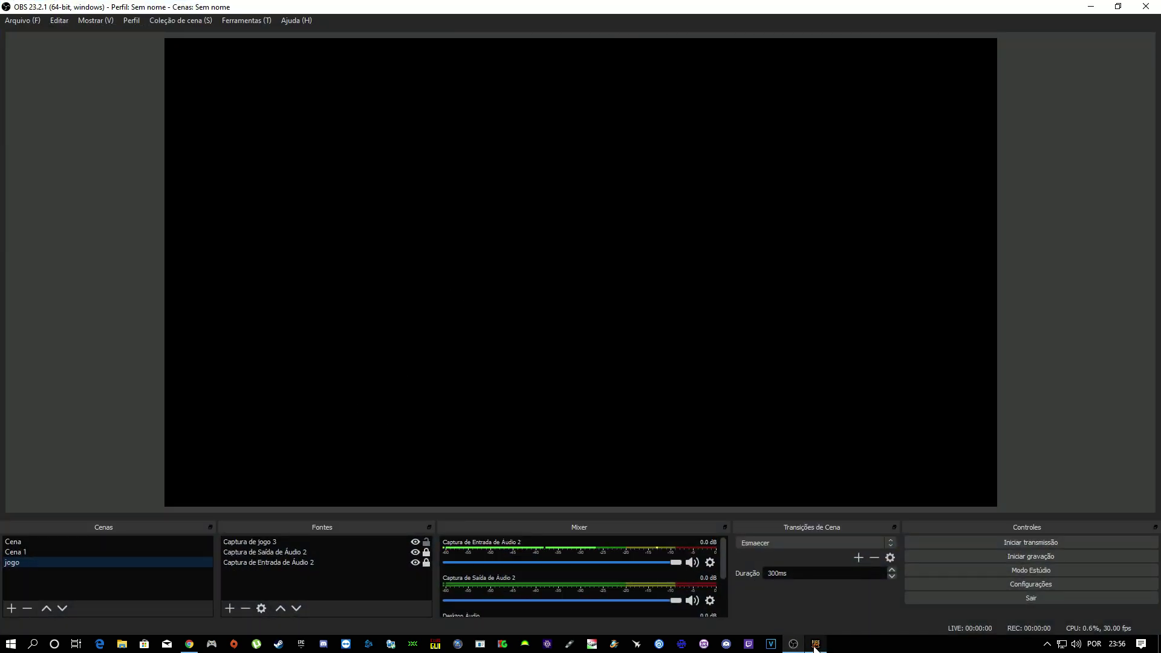
mouse_move(815, 647)
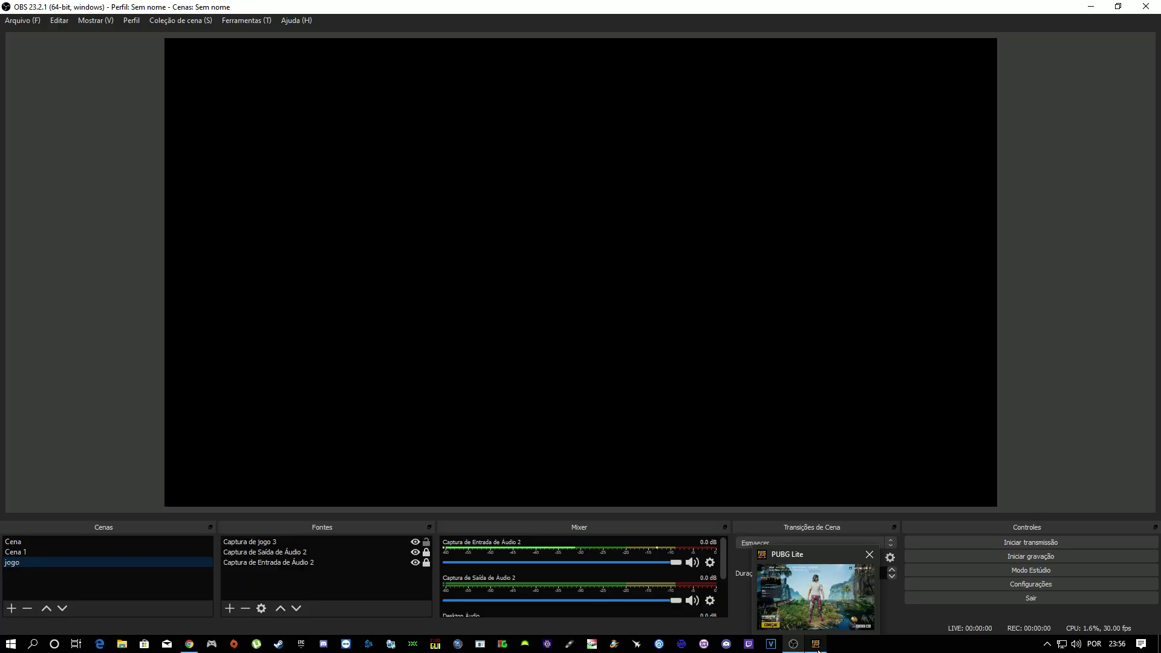
left_click(807, 581)
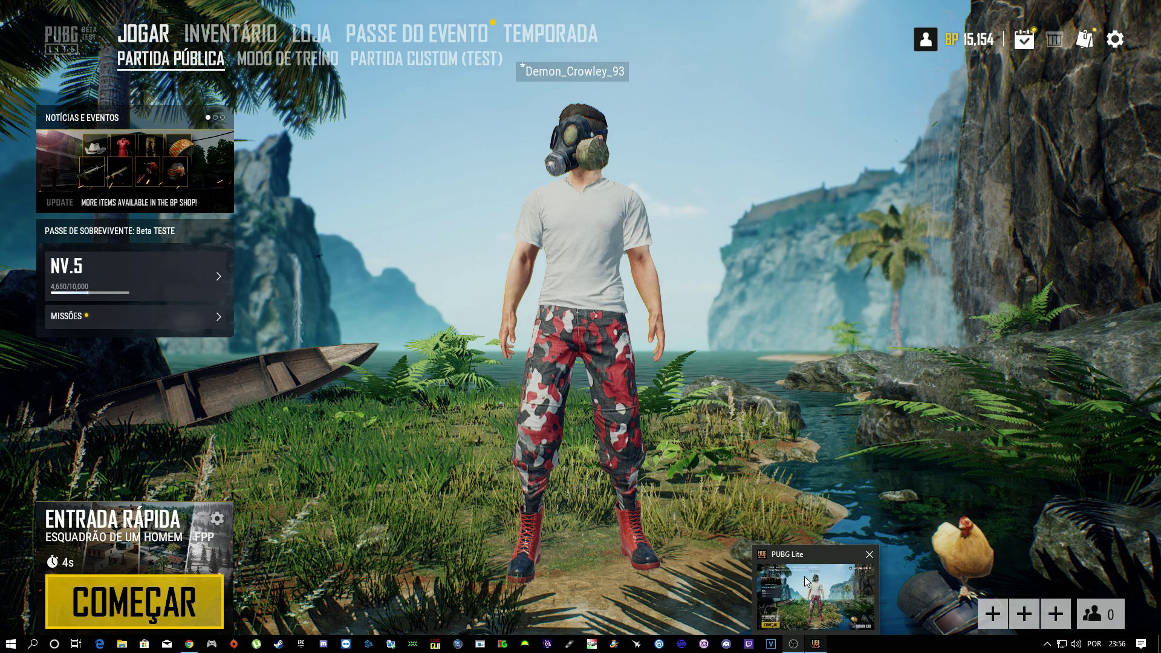
left_click(814, 646)
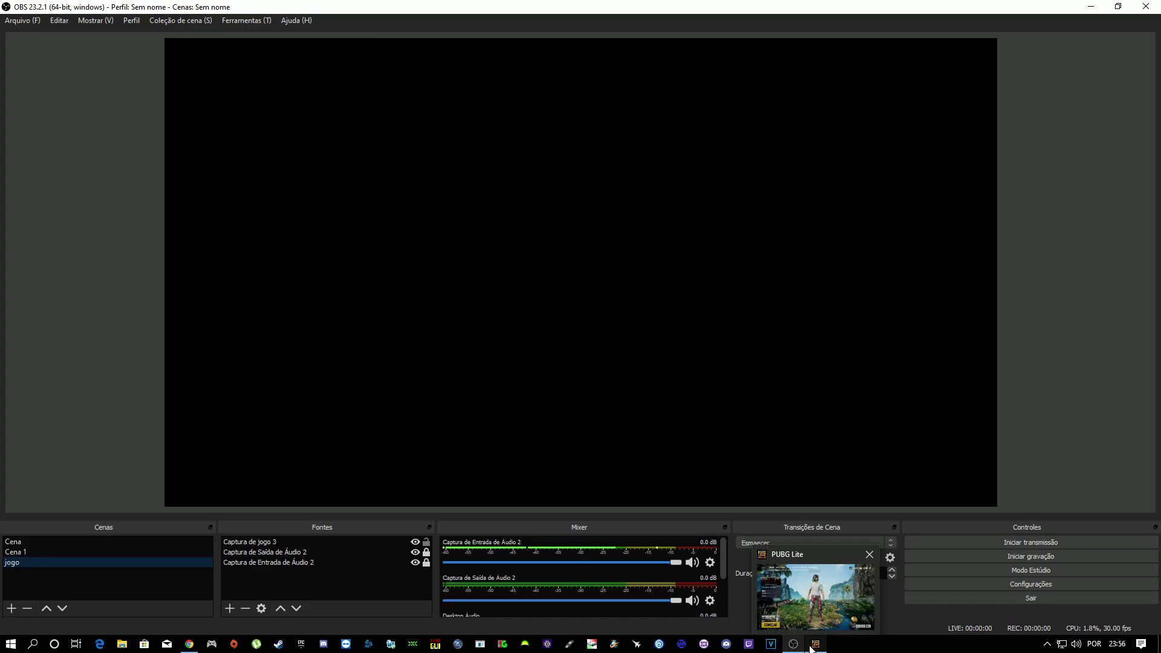
mouse_move(803, 648)
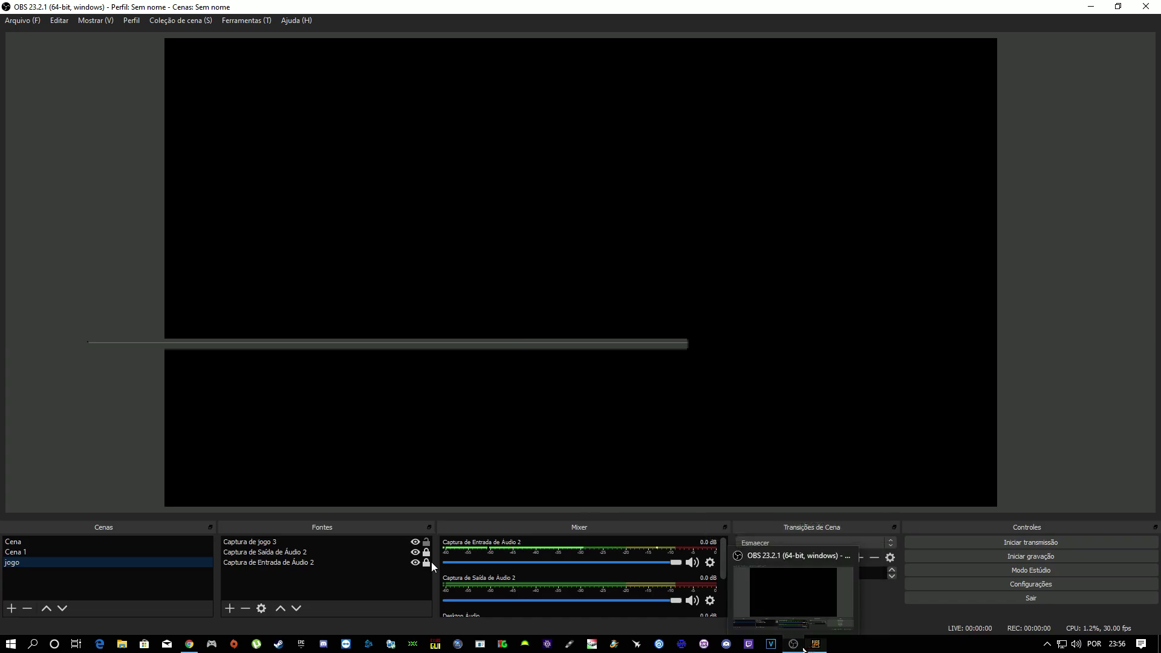
- Set the "Captura de jogo 3" source to "Capturar janela específica" with the [PUBGLite-Win64-Shipping.exe]: PUBG Lite window, and close OBS
double_click(267, 544)
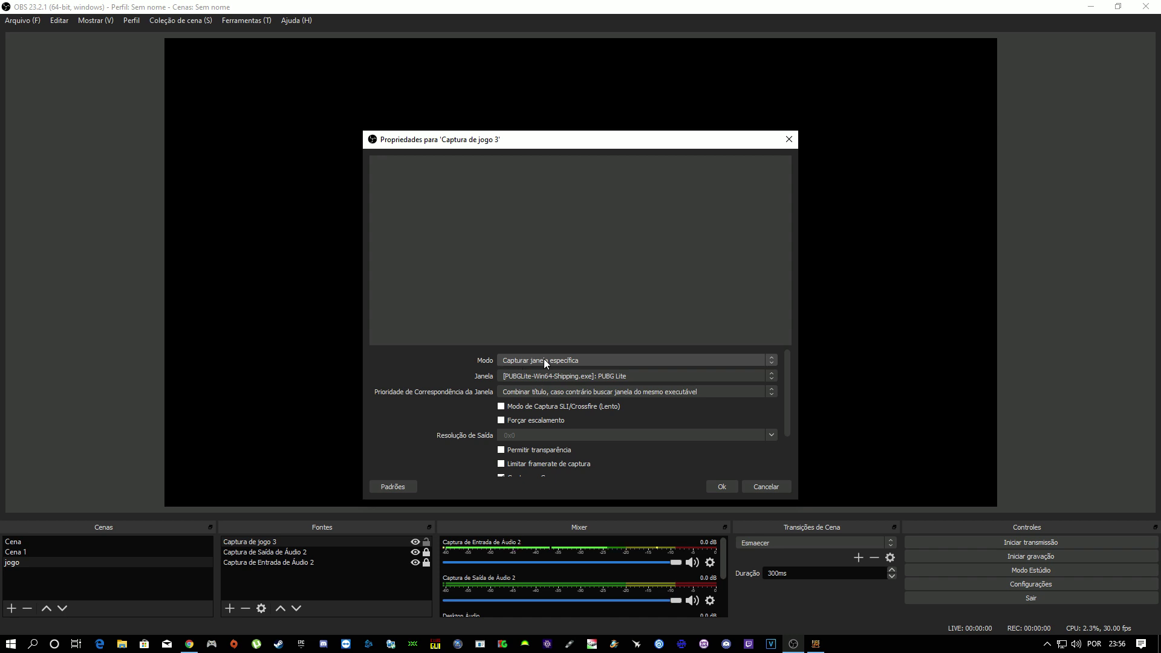
left_click(772, 361)
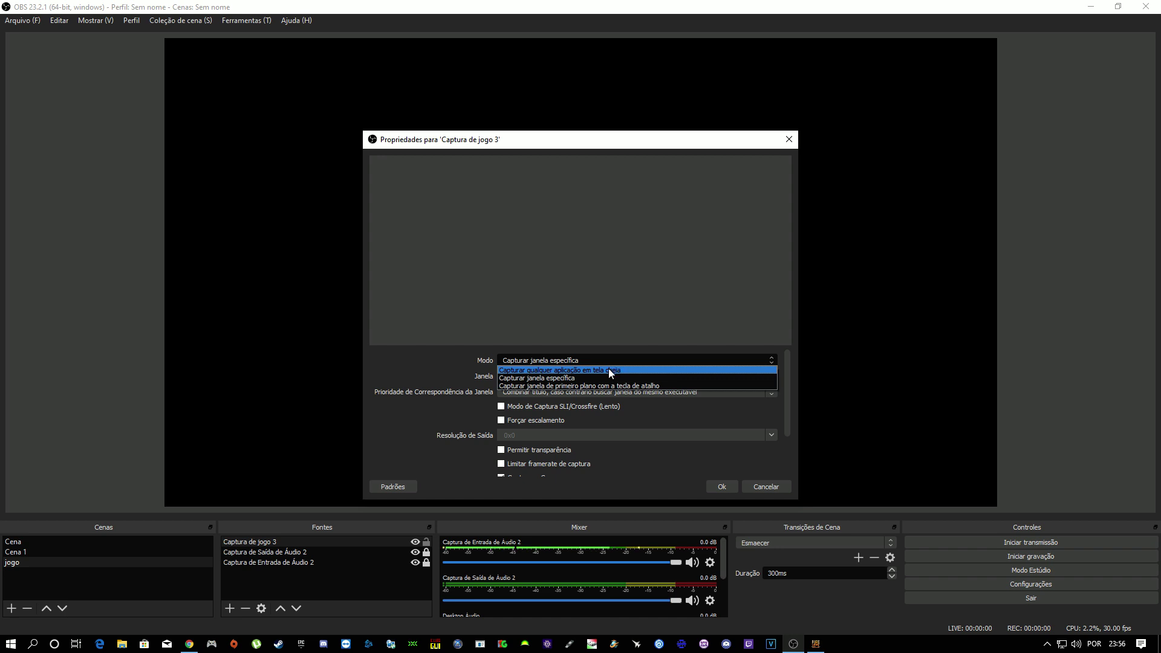
left_click(532, 378)
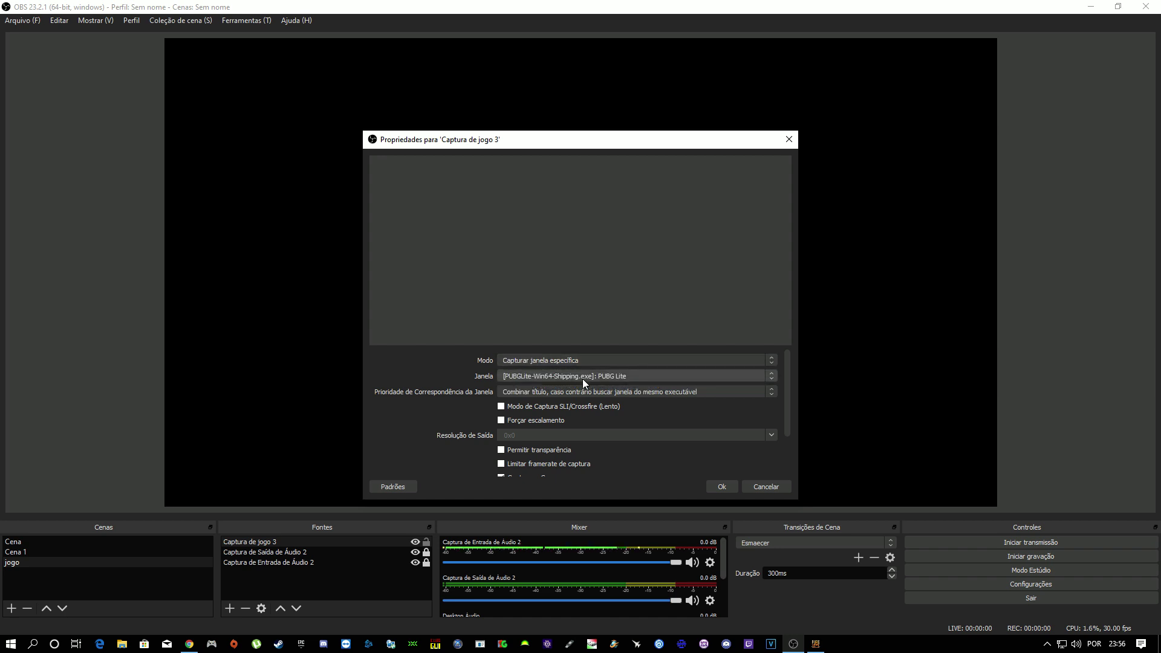
left_click(771, 377)
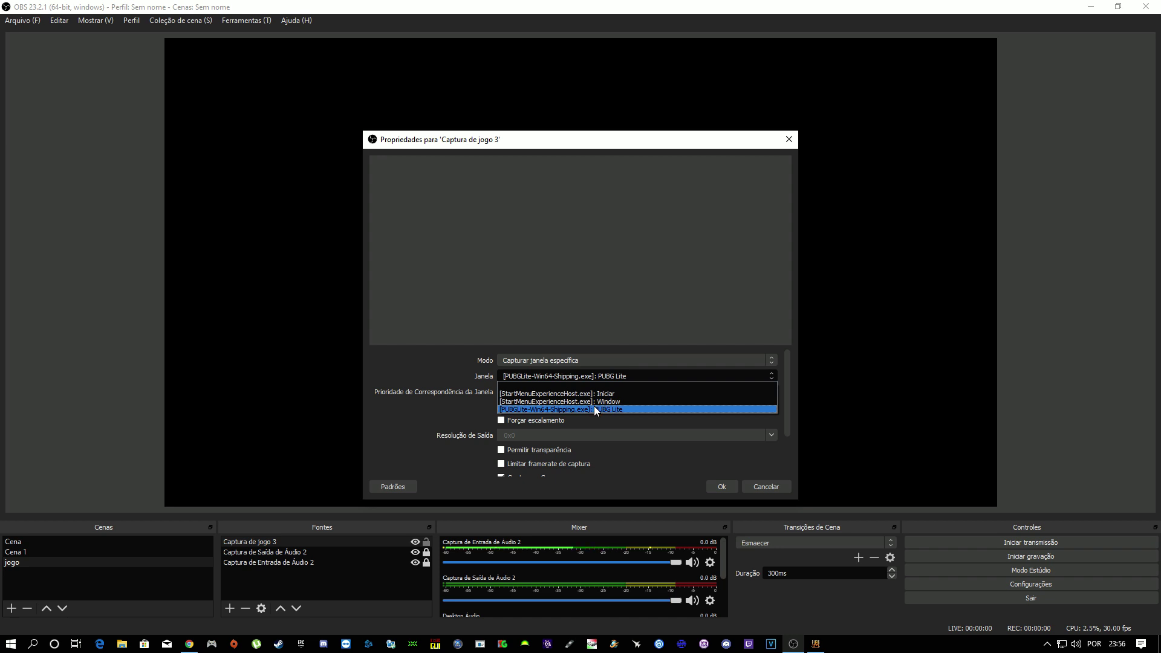
left_click(594, 409)
left_click(722, 485)
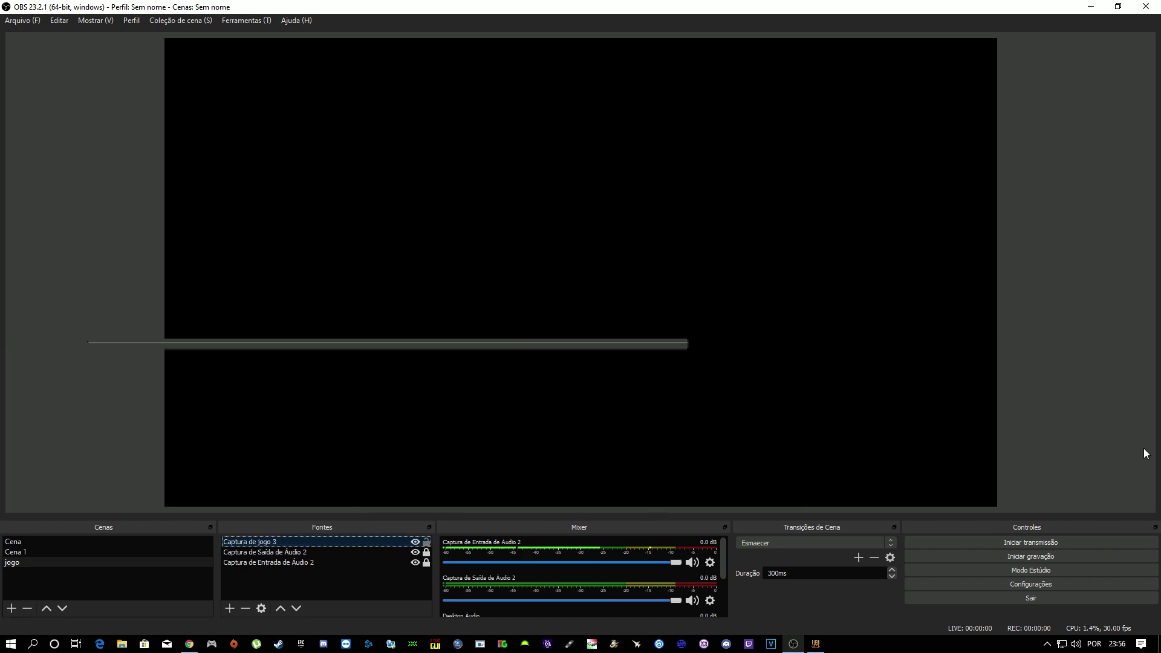
left_click(1144, 8)
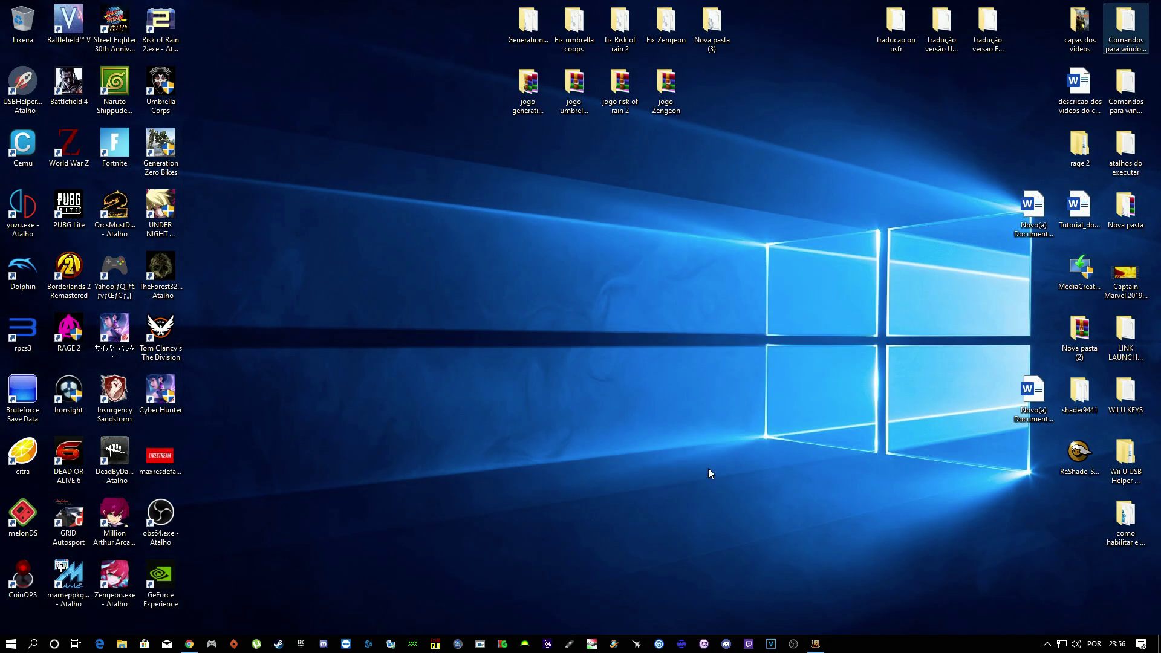
- Open the OBS program folder Disco Local (C:) > Arquivos de Programas > obs-studio > bin > 64bit in File Explorer
left_click(121, 644)
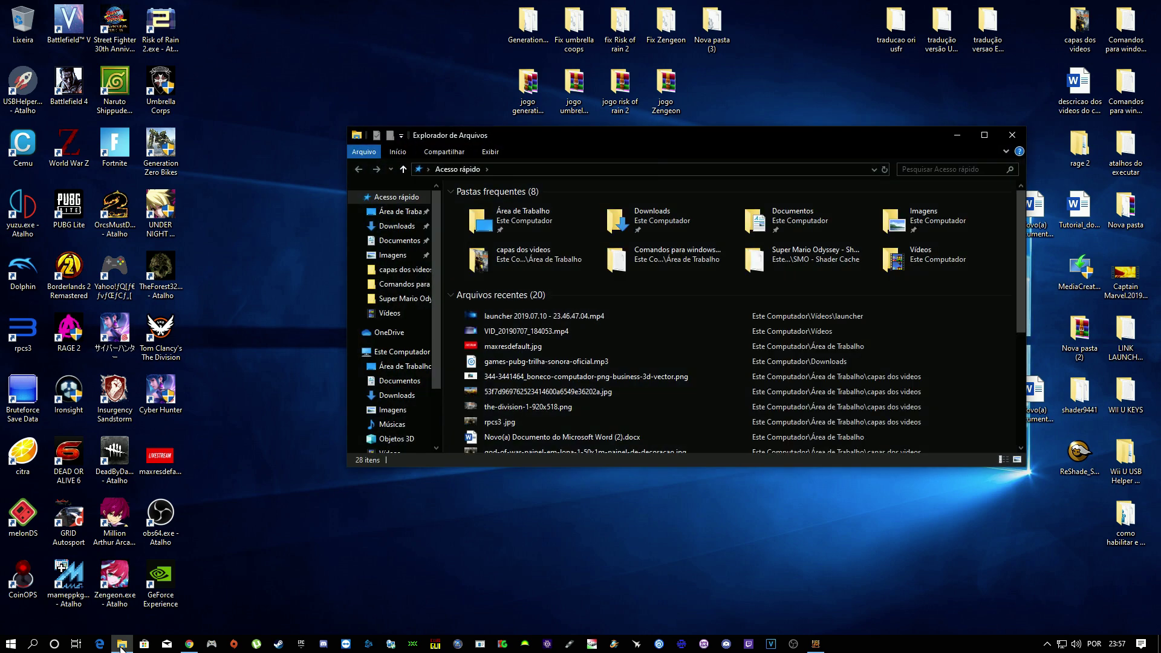
left_click(397, 353)
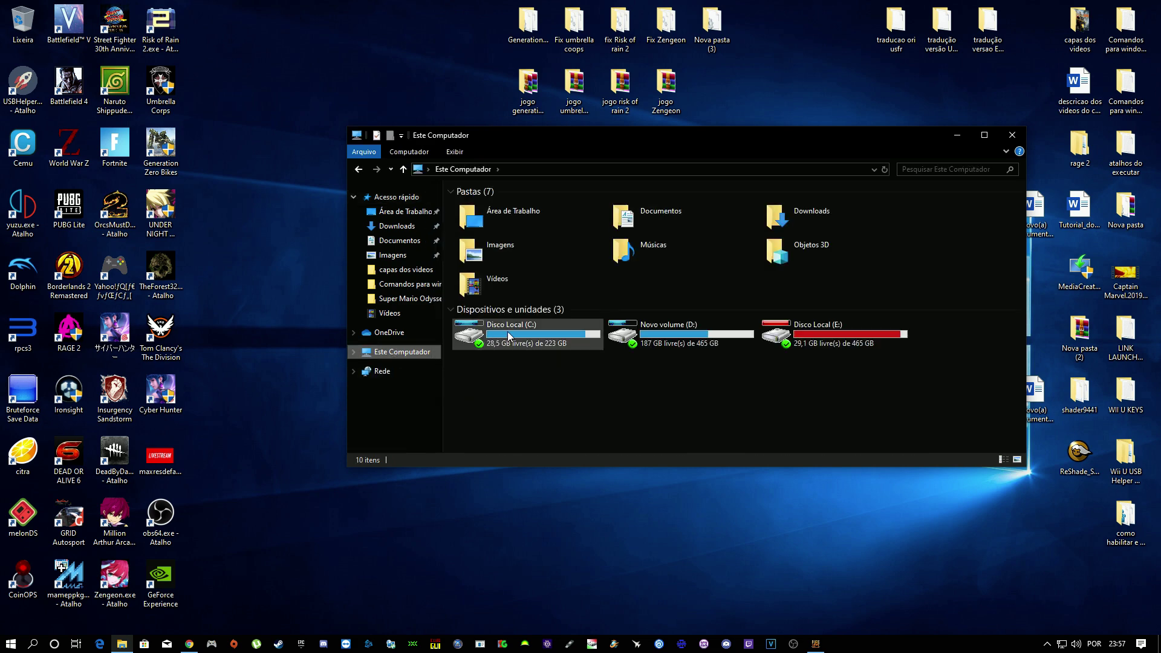
double_click(517, 330)
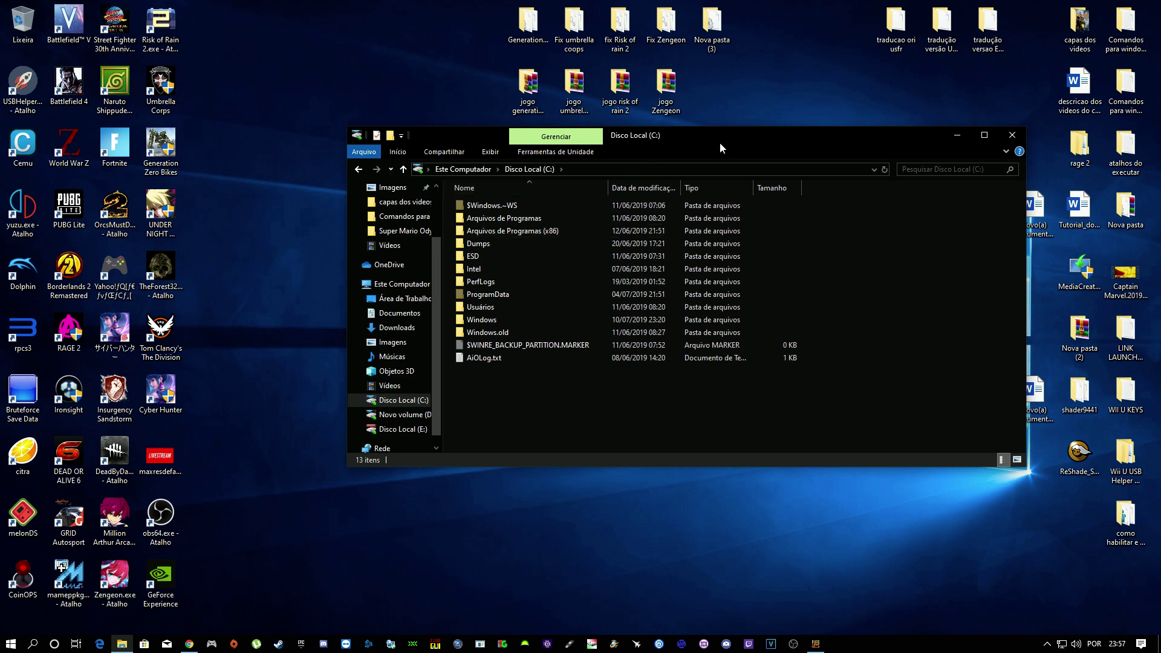
left_click_drag(719, 133, 641, 160)
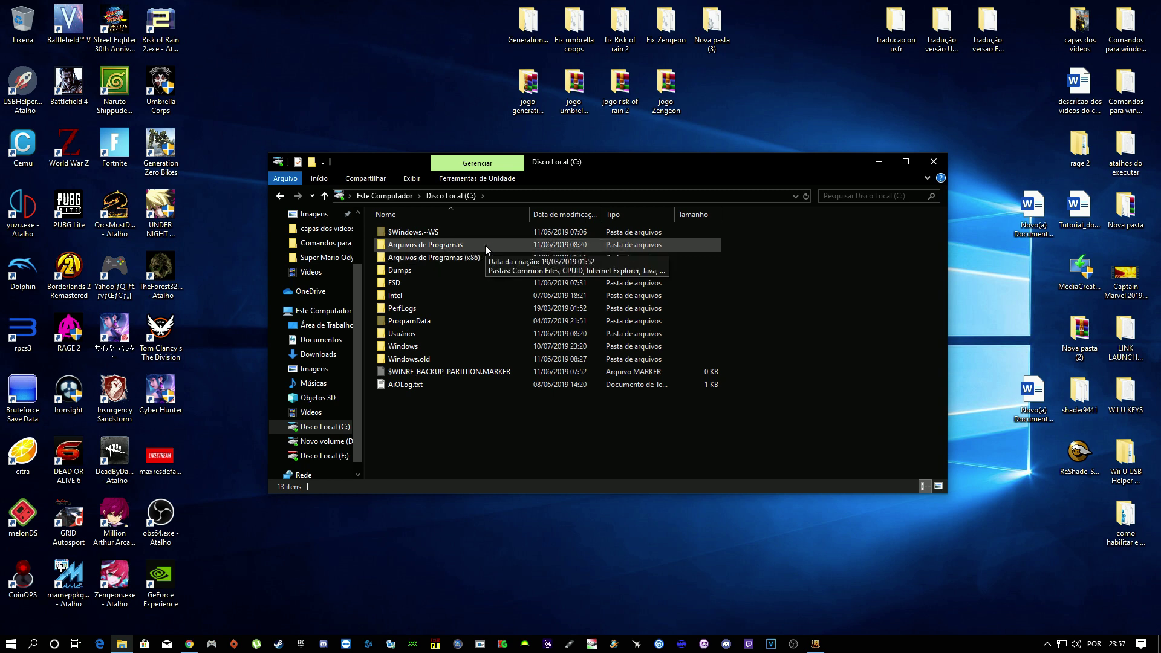
left_click(430, 247)
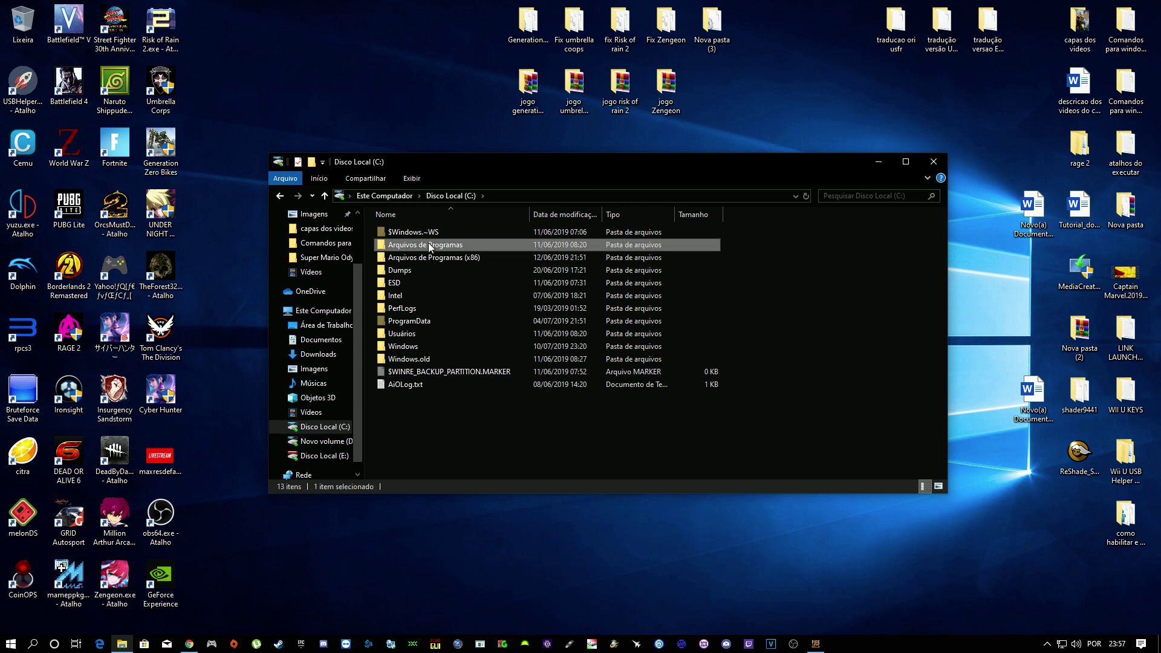
double_click(430, 245)
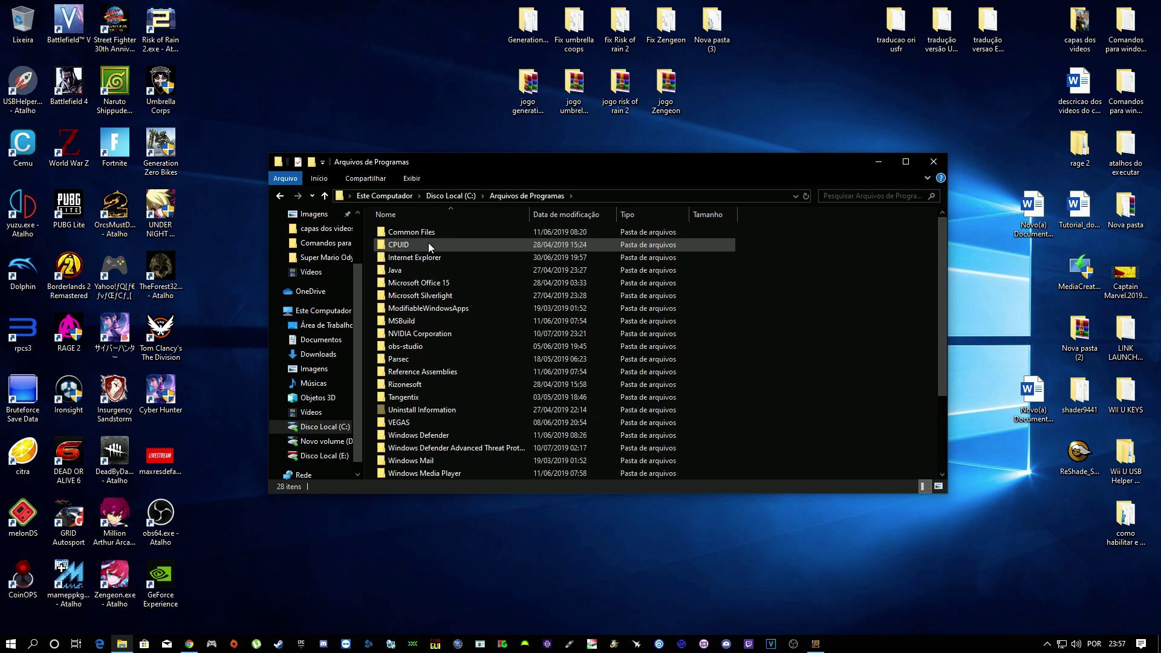
double_click(409, 346)
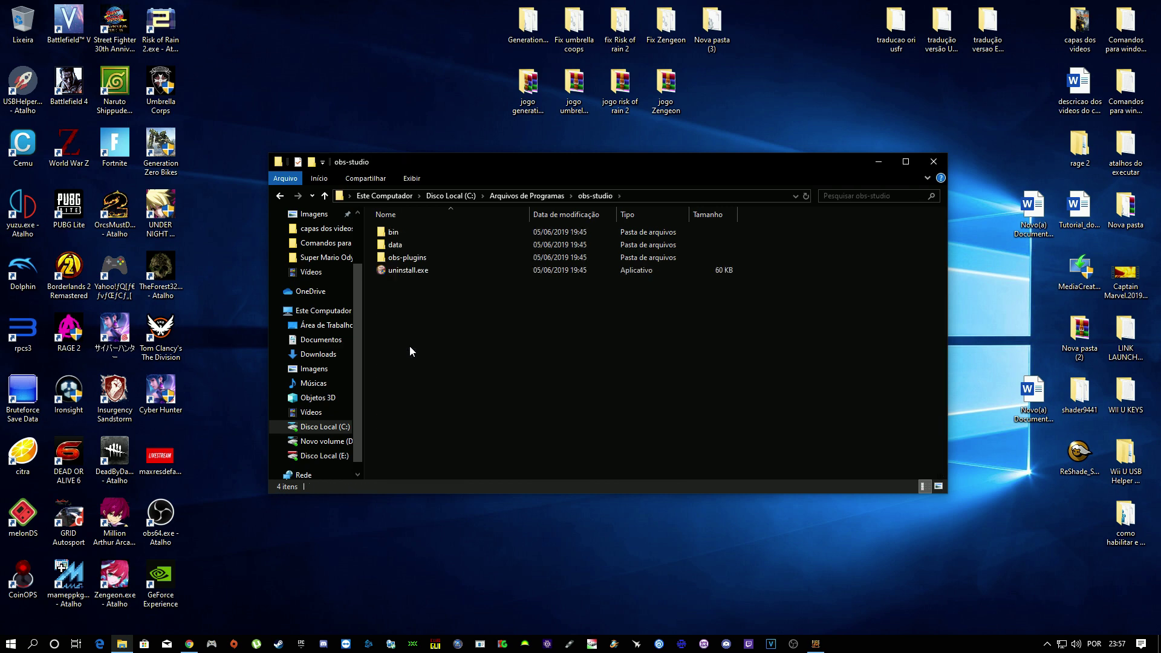
double_click(401, 234)
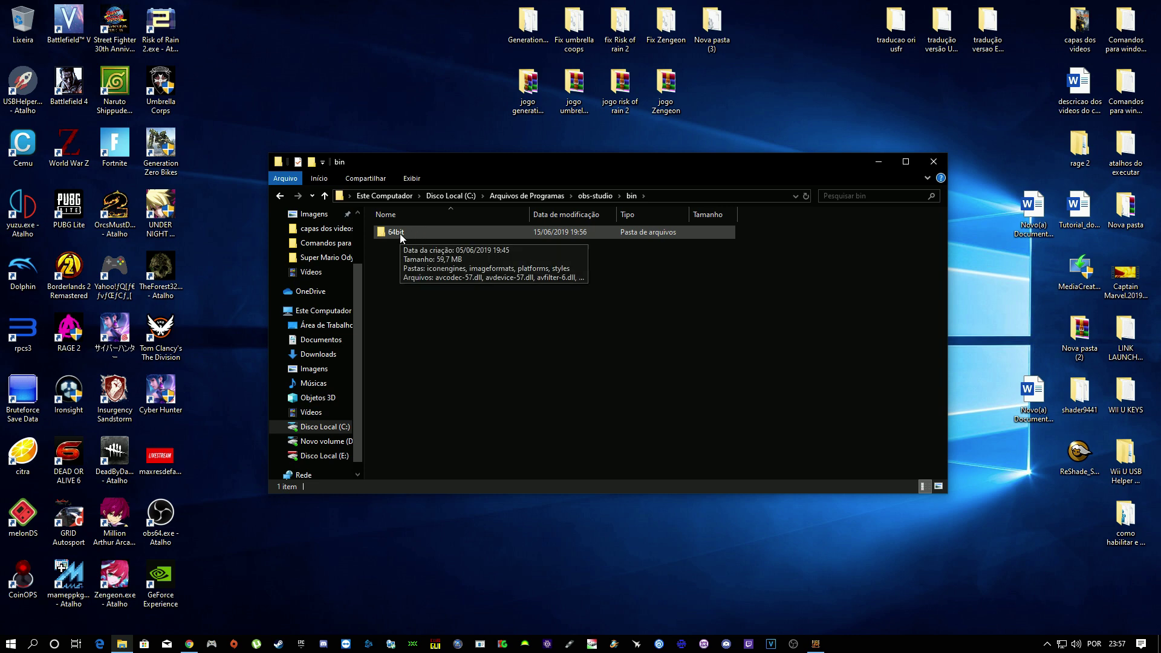
double_click(403, 234)
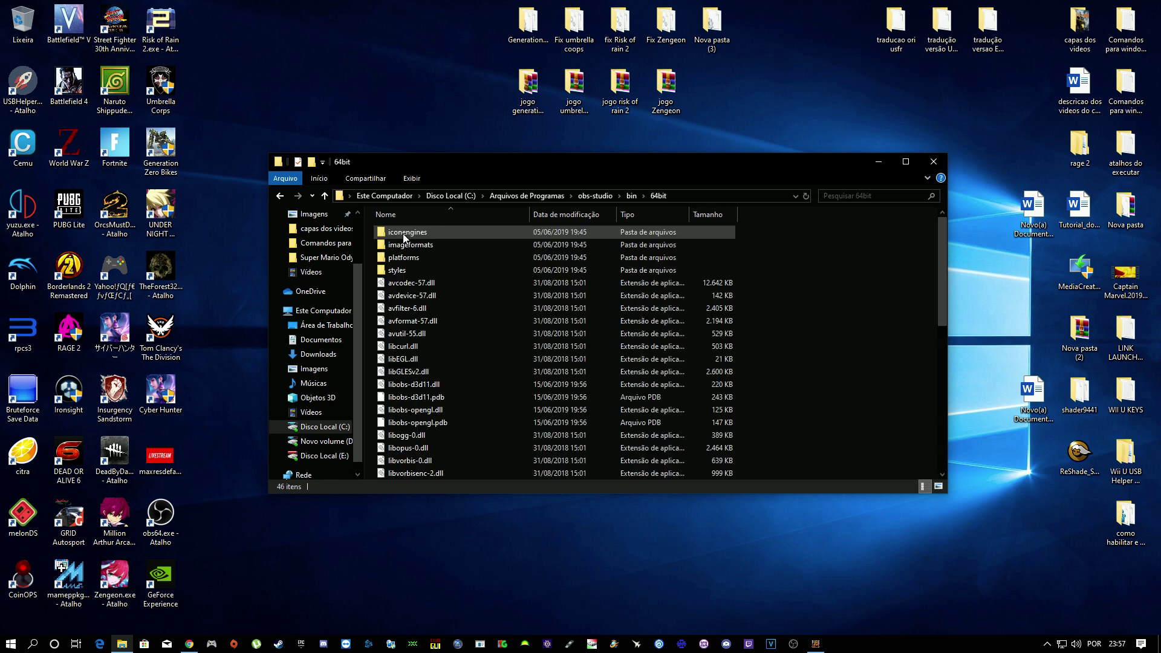
- Locate obs64.exe, examine its option for sending a shortcut to the desktop, and close File Explorer
scroll(411, 357, "down", 6)
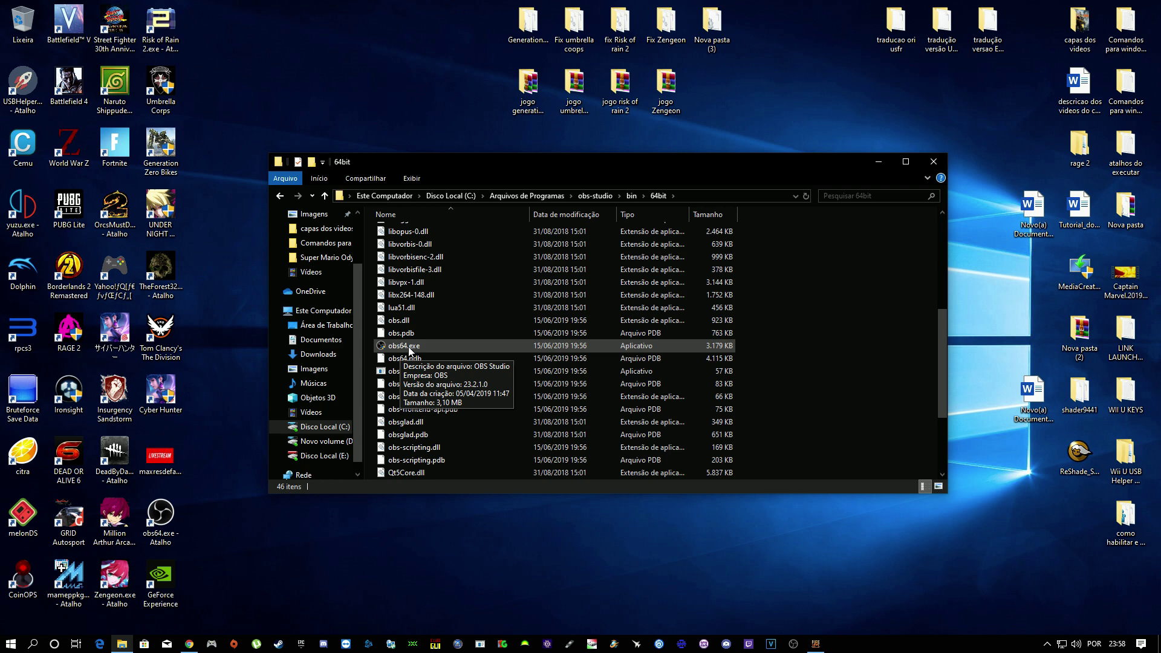
right_click(430, 346)
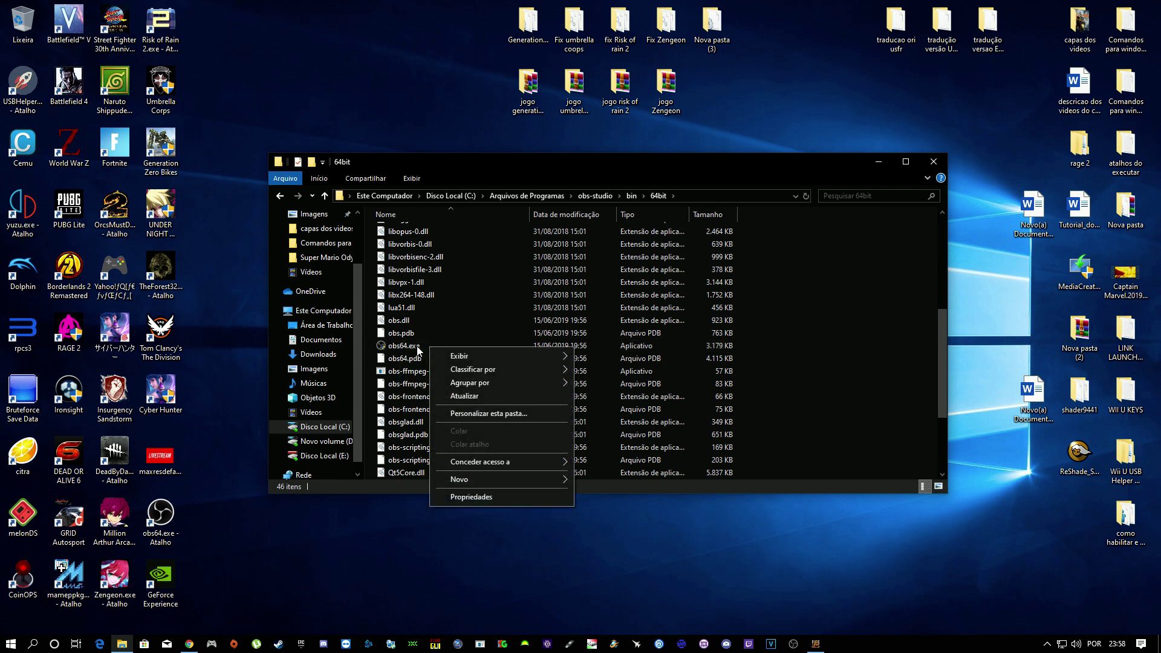
right_click(416, 346)
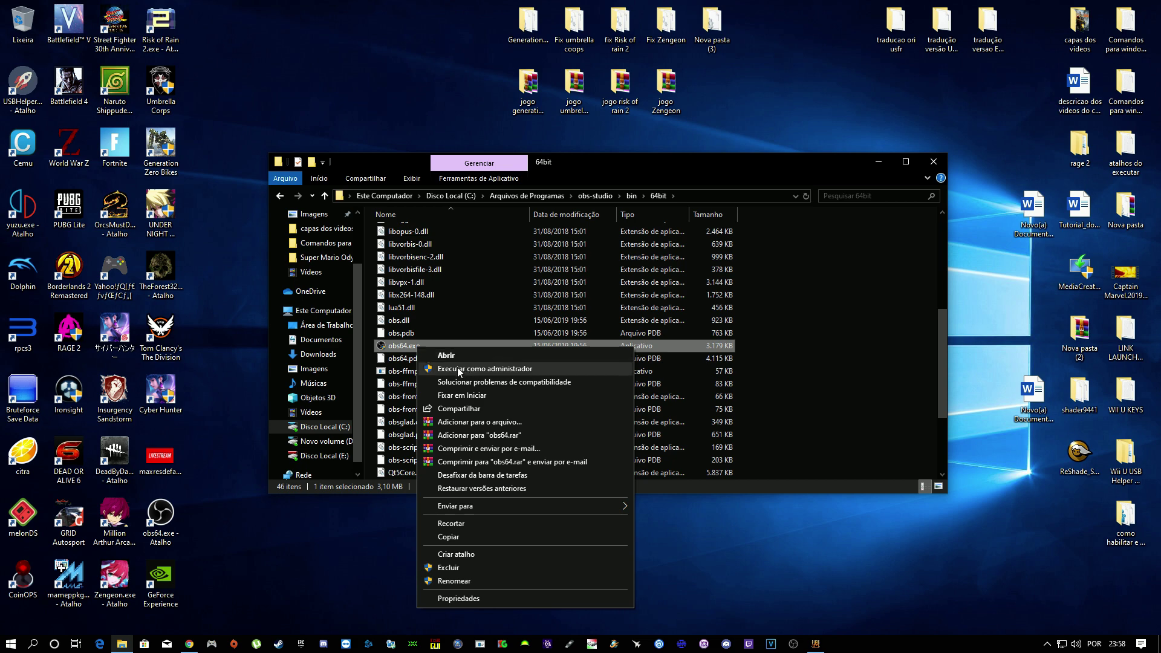
mouse_move(488, 504)
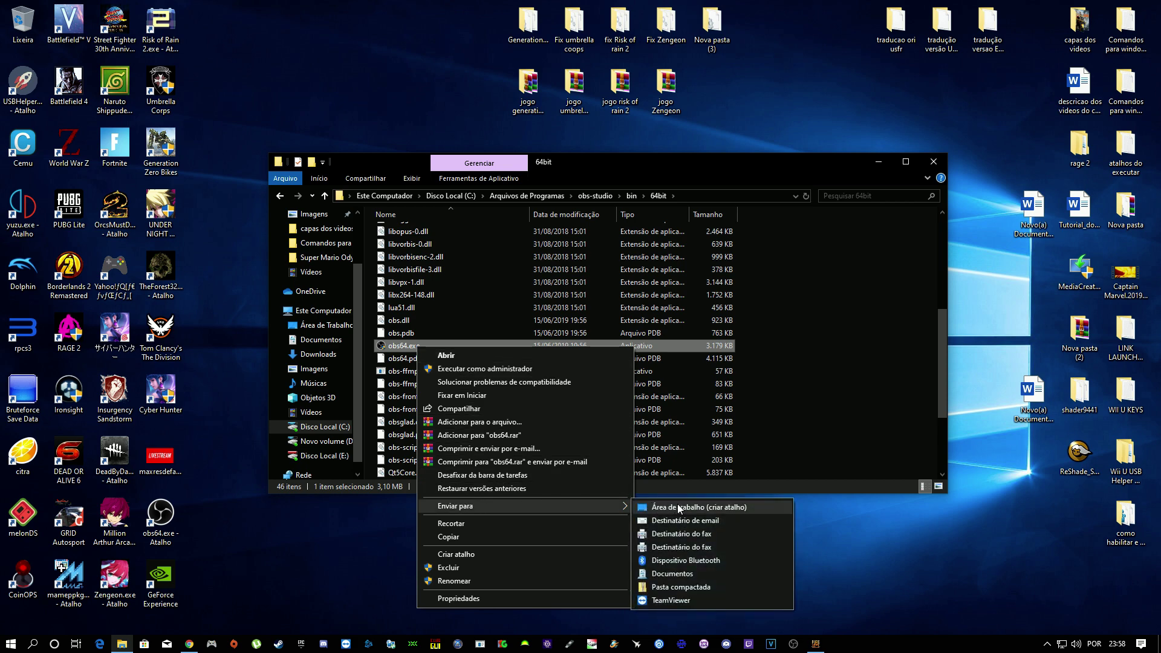
left_click(933, 161)
left_click(934, 161)
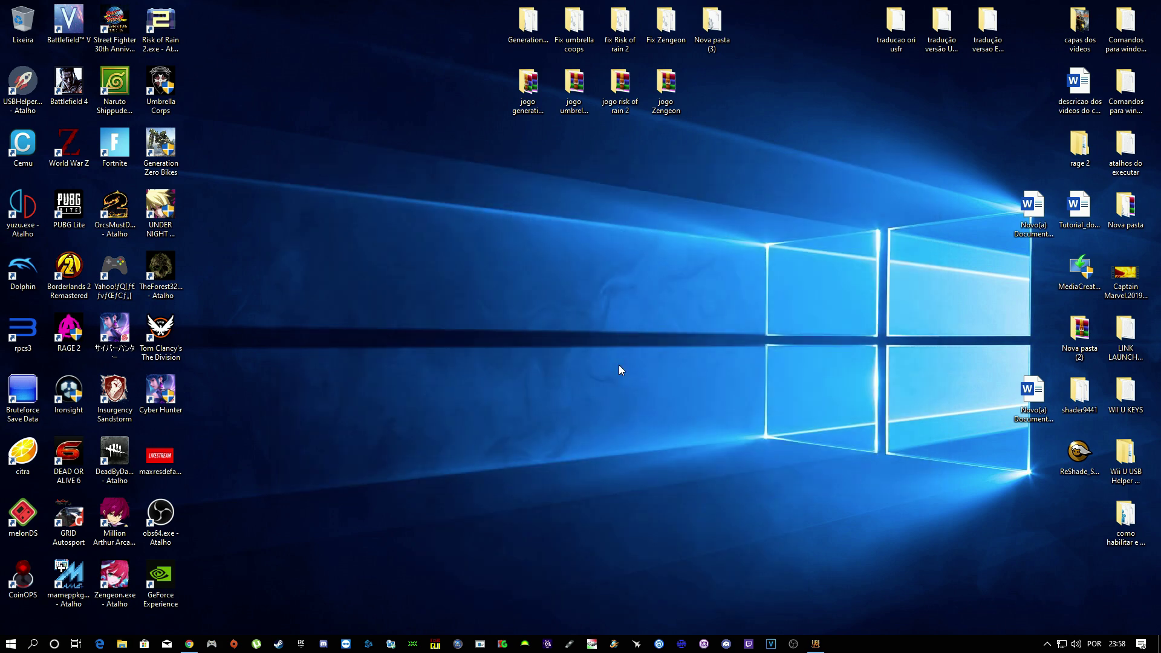
- Set the obs64.exe desktop shortcut's compatibility properties to run the program as administrator, and apply the change
left_click(173, 517)
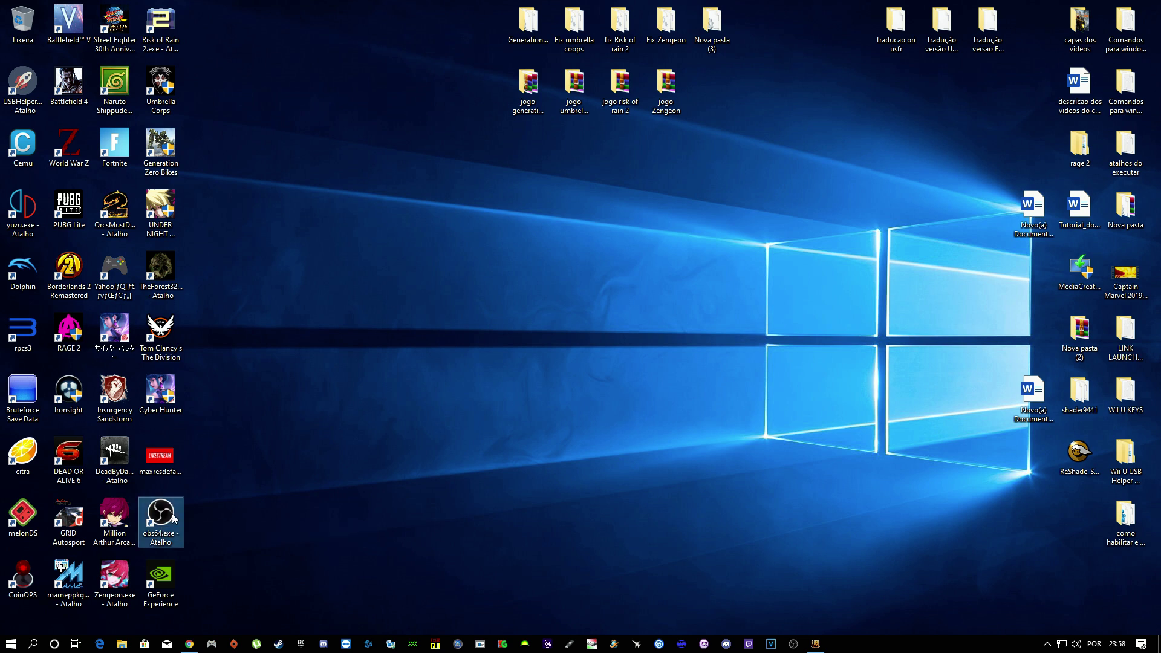
right_click(175, 518)
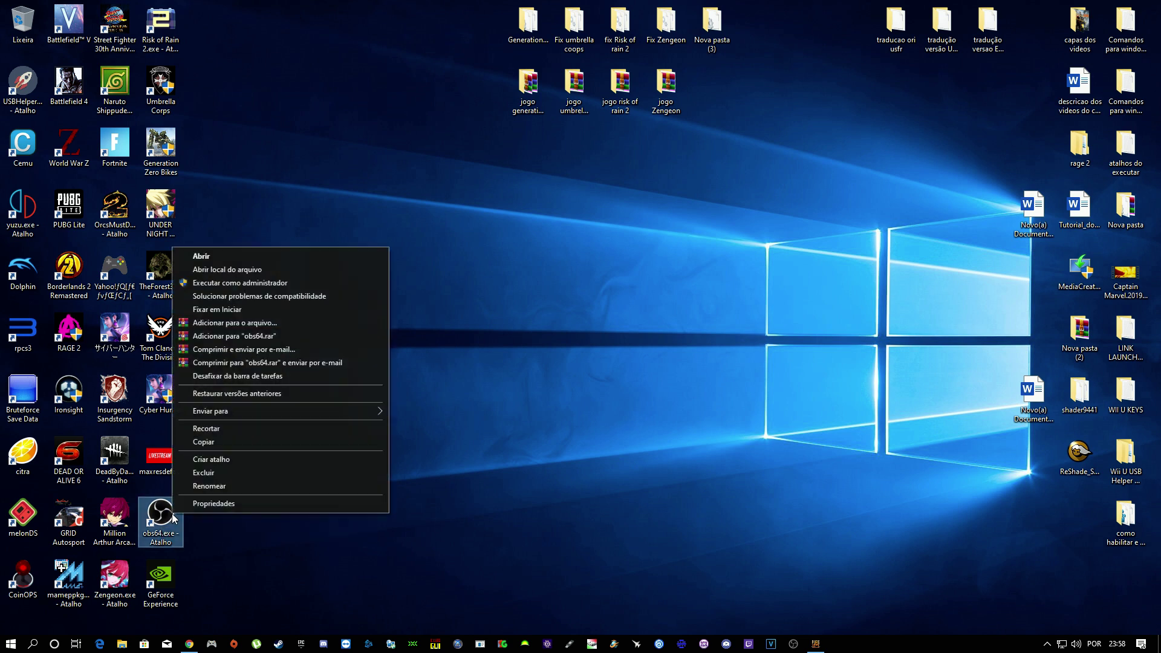
left_click(232, 503)
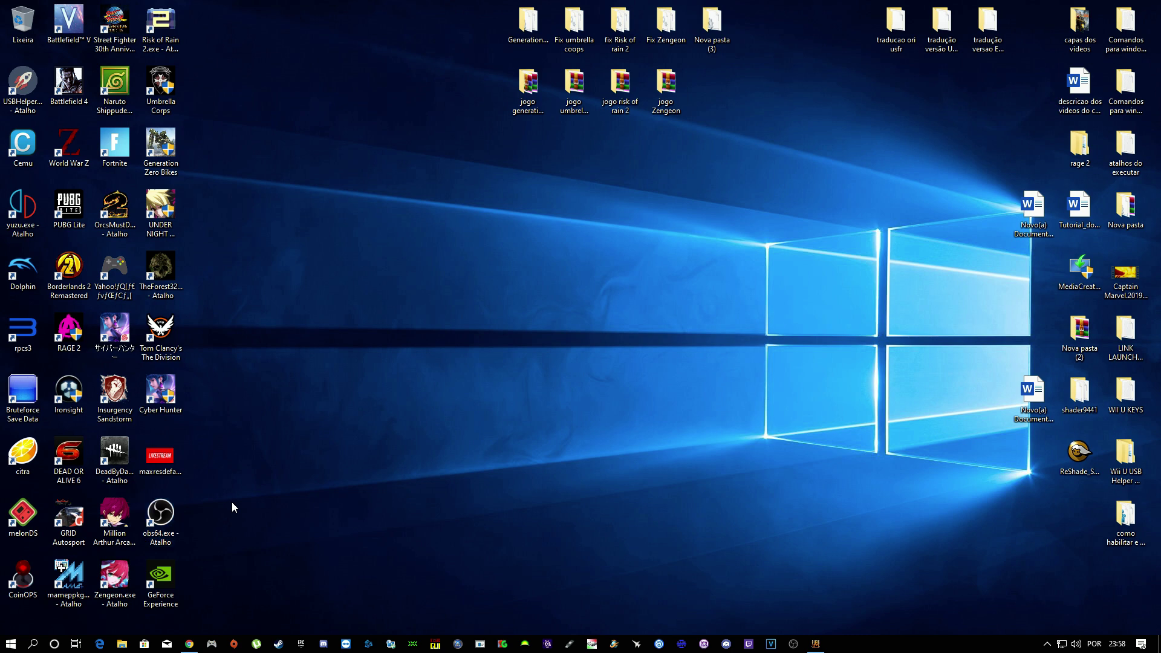
left_click_drag(332, 330, 577, 224)
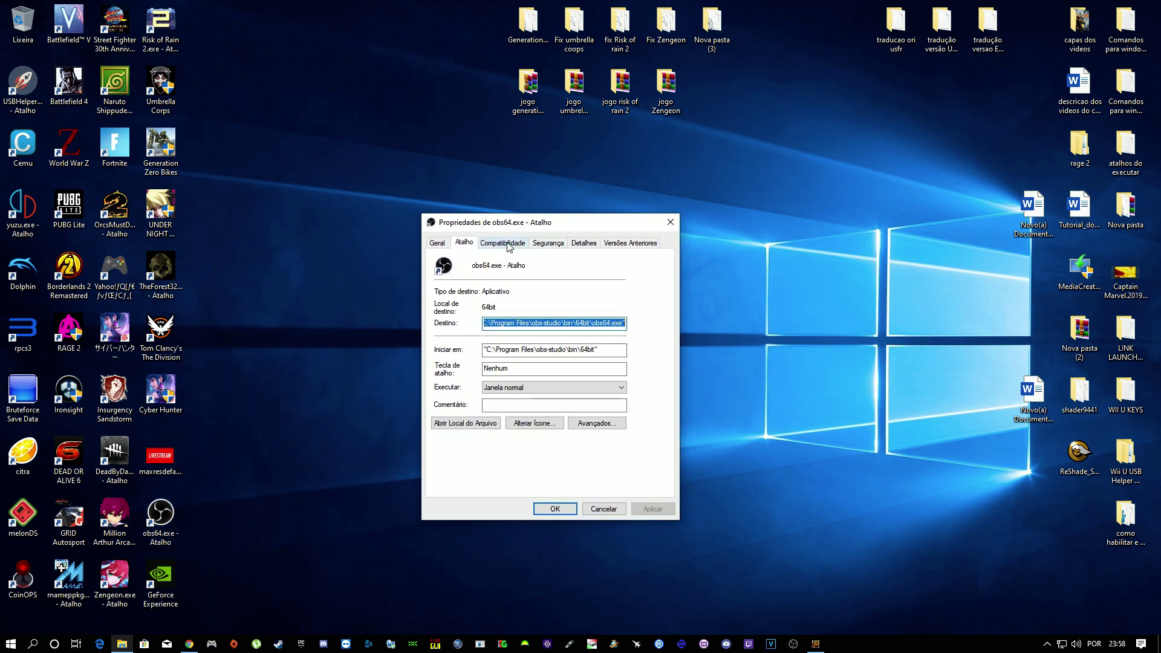
left_click(509, 243)
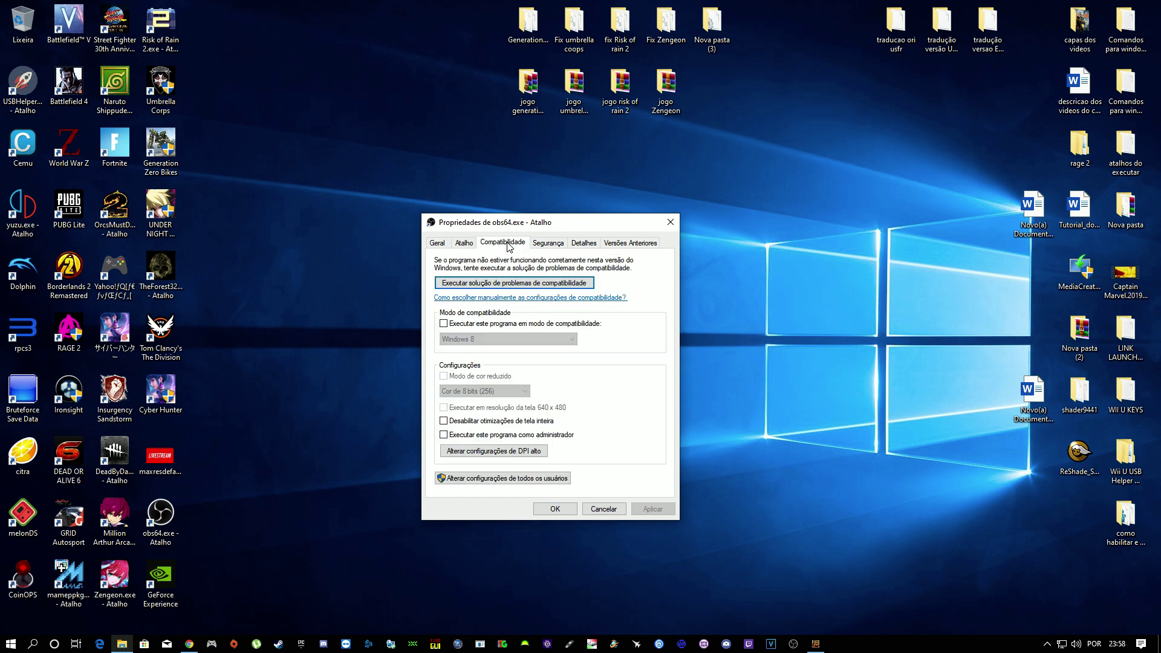
left_click(444, 435)
left_click(643, 507)
left_click(556, 508)
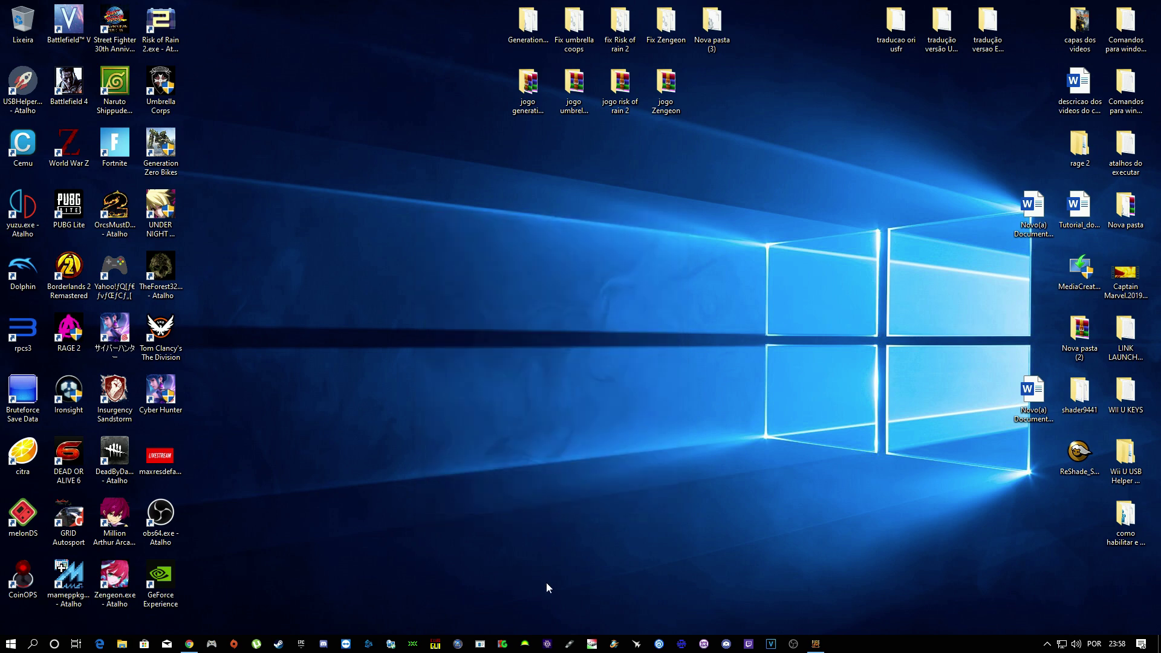
- Refresh the desktop and launch OBS from the obs64.exe shortcut
right_click(519, 421)
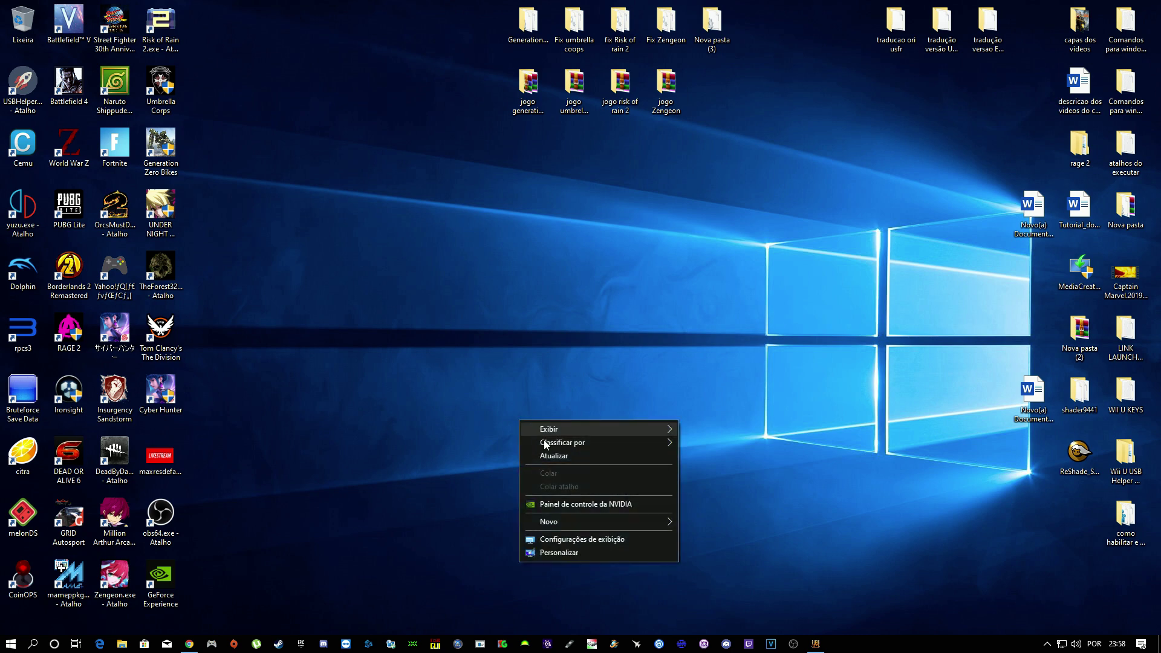
left_click(548, 457)
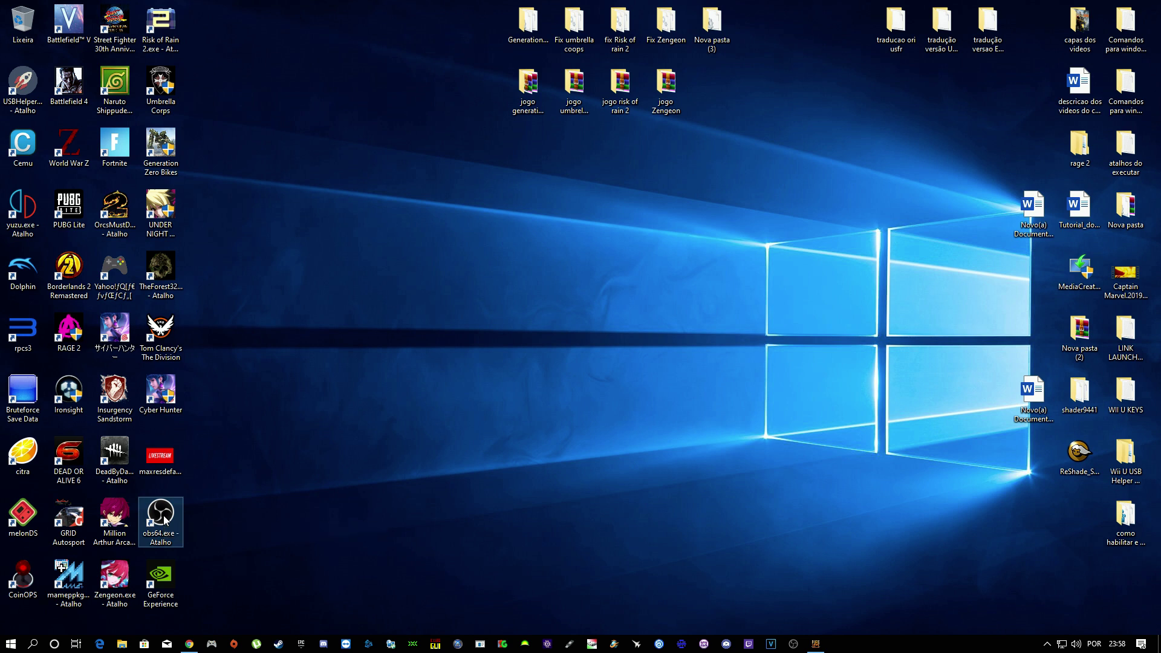
double_click(165, 518)
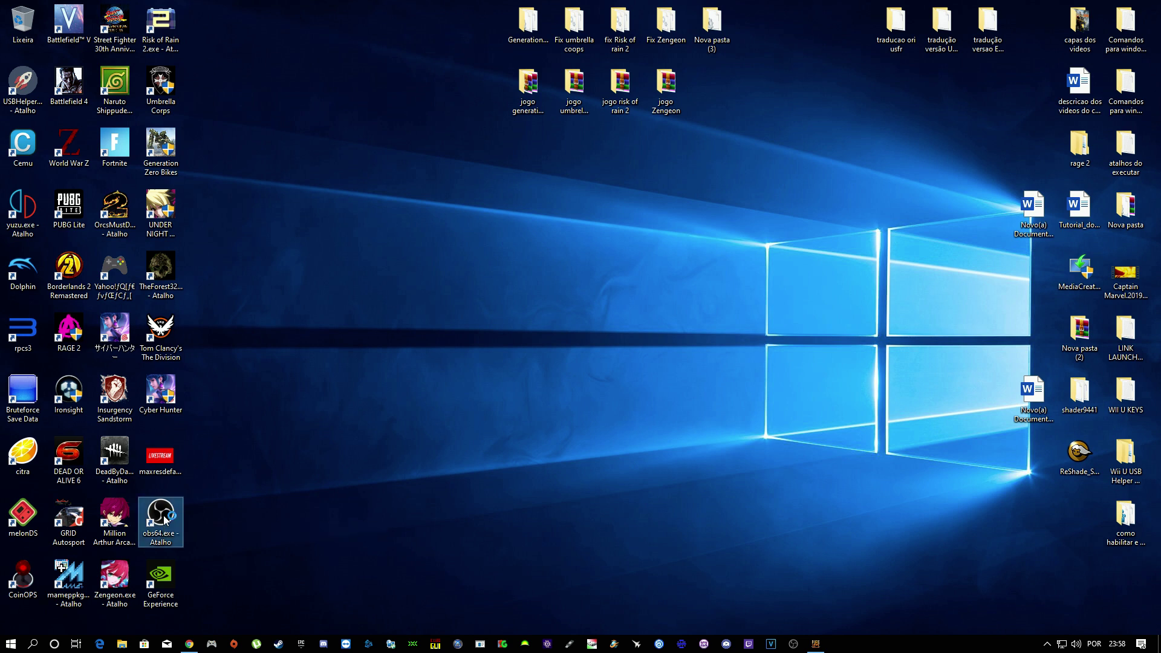